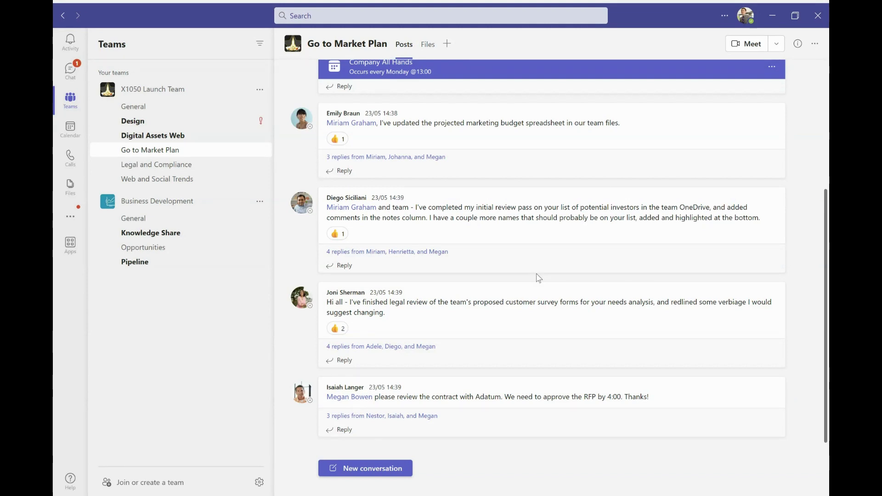
Set the file open preference so Word, PowerPoint and Excel files always open in the Desktop app.
{"action": "left_click", "coordinate": [725, 17]}
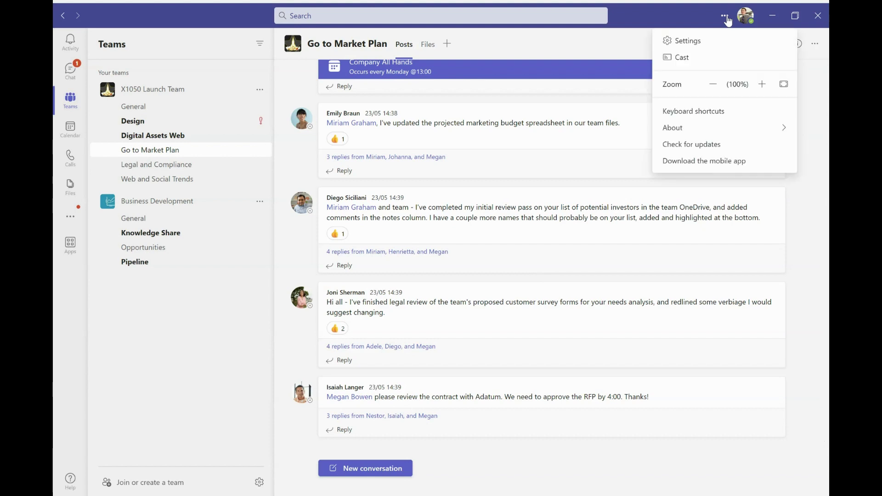
{"action": "left_click", "coordinate": [684, 42]}
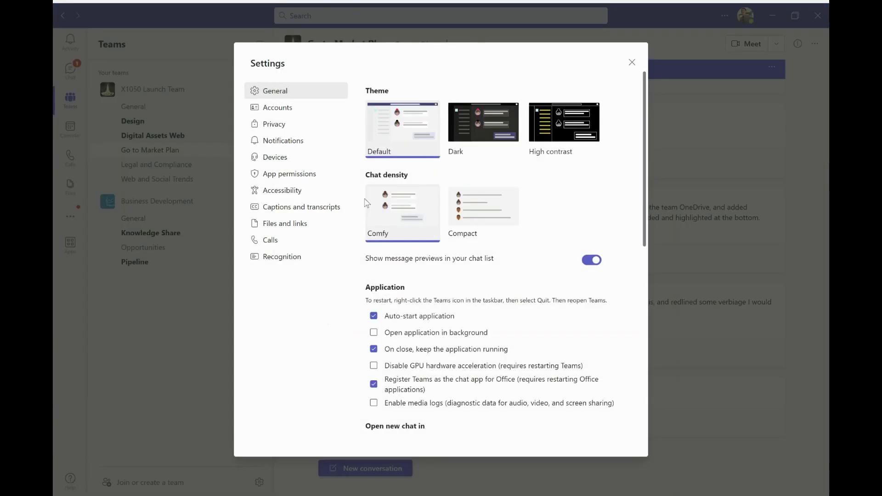
{"action": "left_click", "coordinate": [285, 225]}
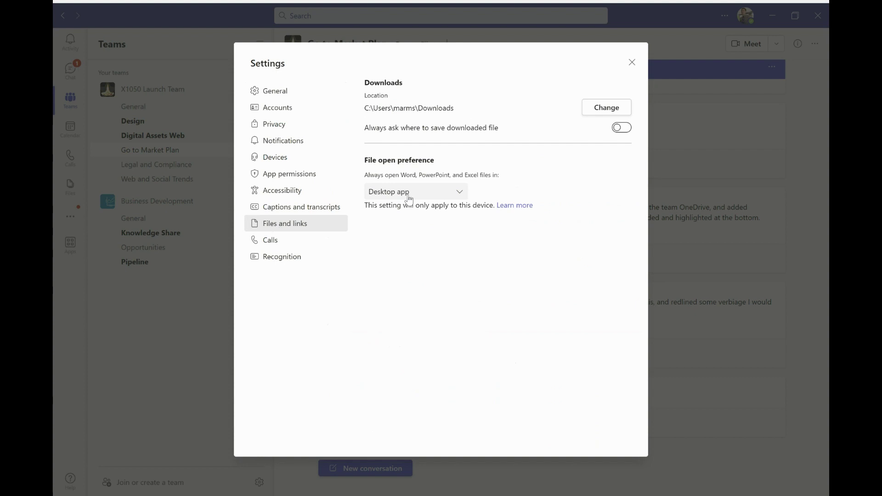
{"action": "left_click", "coordinate": [409, 197]}
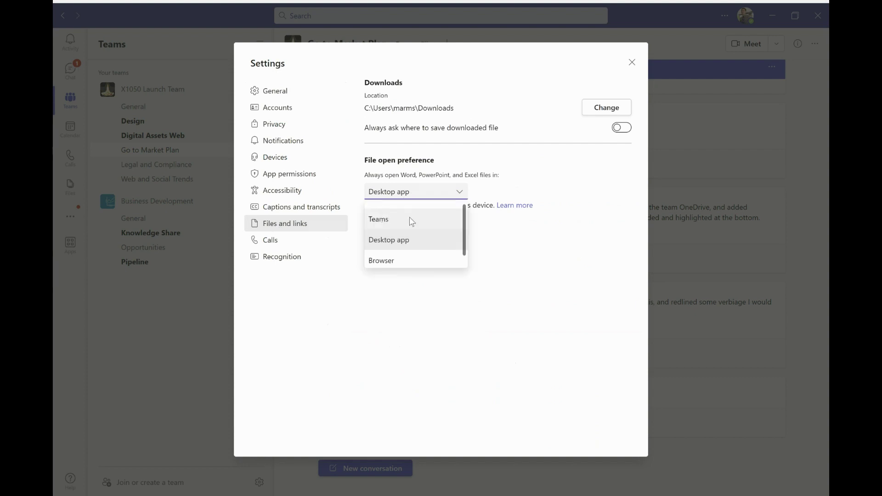
{"action": "left_click", "coordinate": [394, 239]}
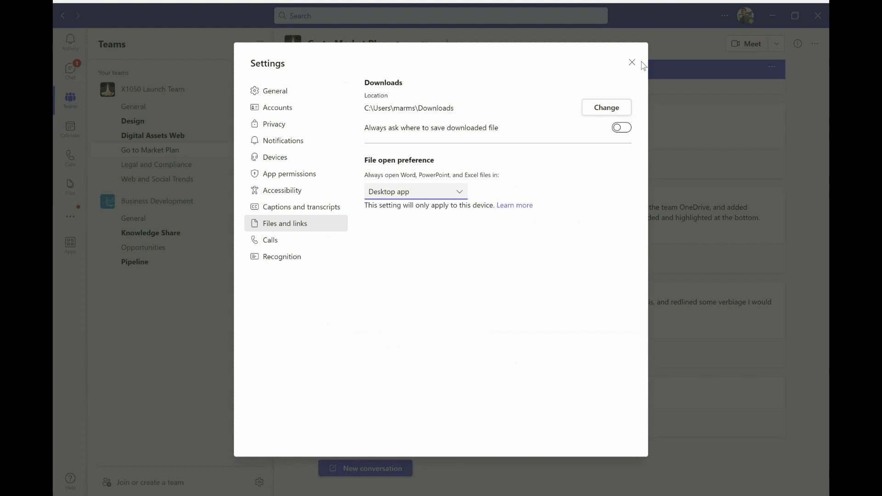
{"action": "left_click", "coordinate": [634, 64]}
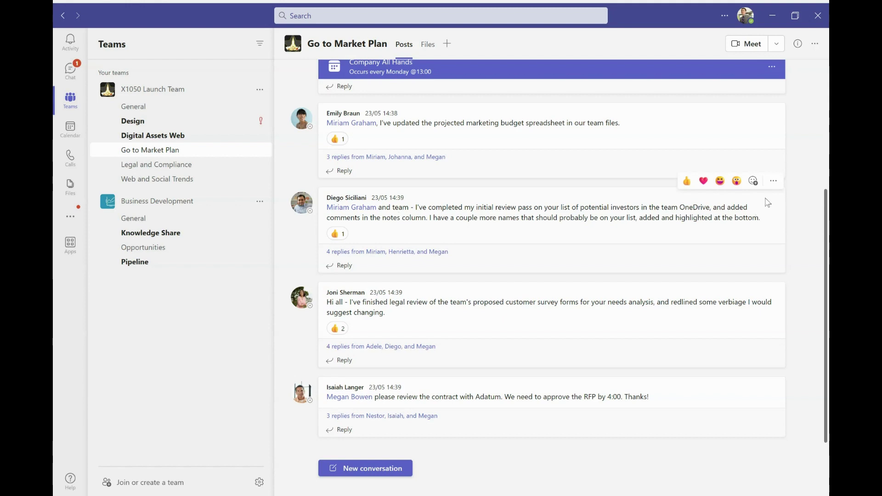
Browse the workflow templates available for creating a new action from the investor list message.
{"action": "left_click", "coordinate": [774, 182]}
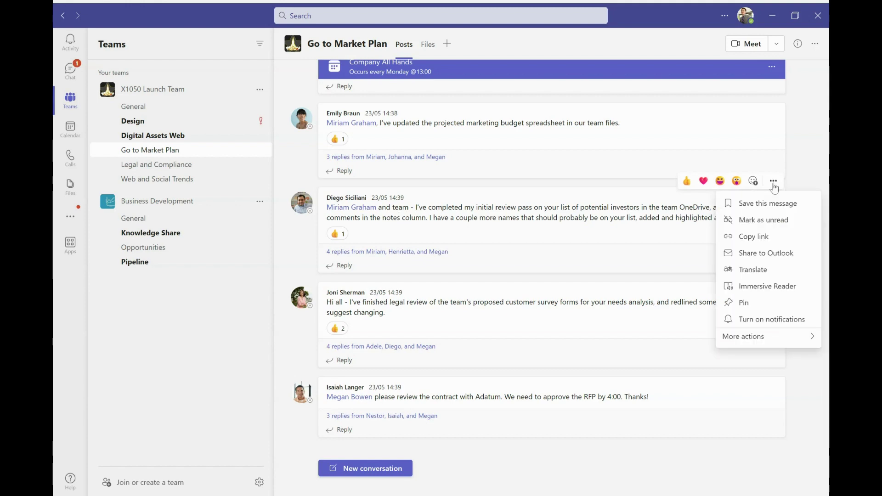
{"action": "mouse_move", "coordinate": [764, 338]}
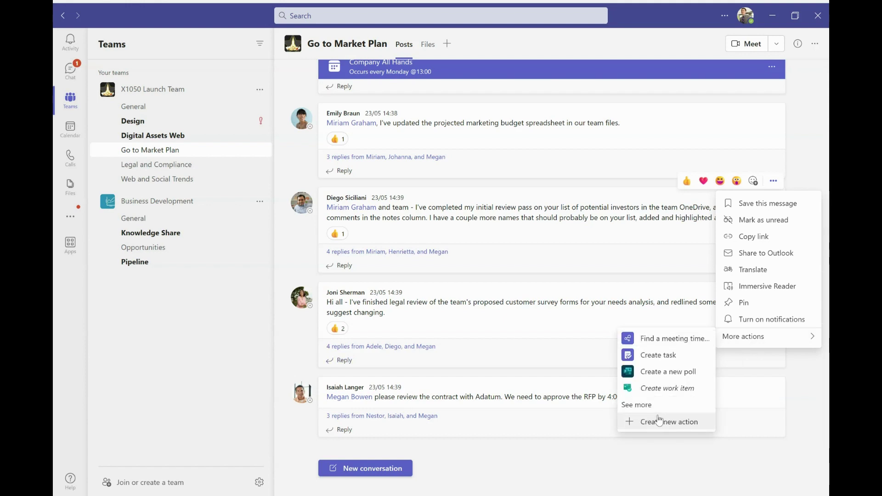
{"action": "left_click", "coordinate": [660, 421]}
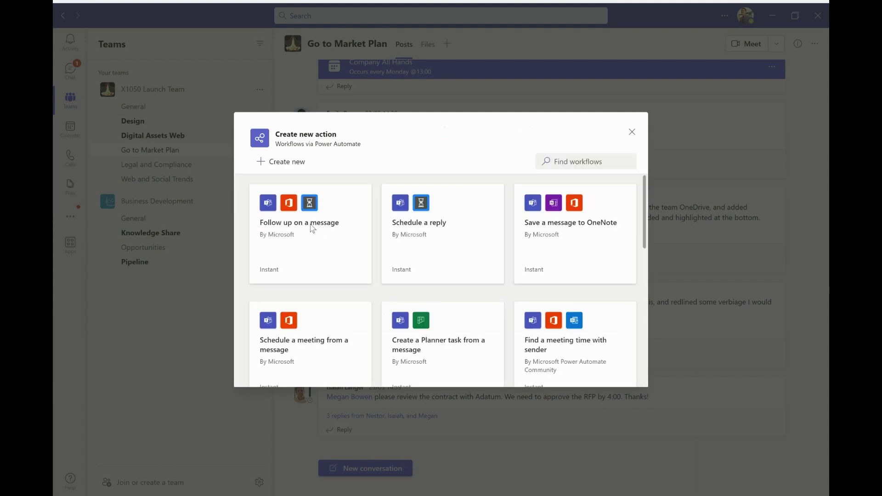
{"action": "scroll", "coordinate": [473, 306], "scroll_direction": "down", "scroll_amount": 5}
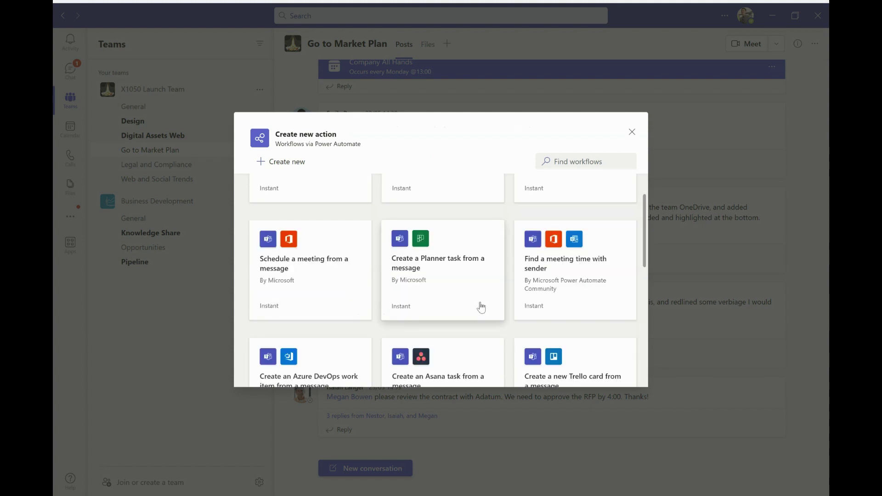
{"action": "scroll", "coordinate": [481, 307], "scroll_direction": "down", "scroll_amount": 2}
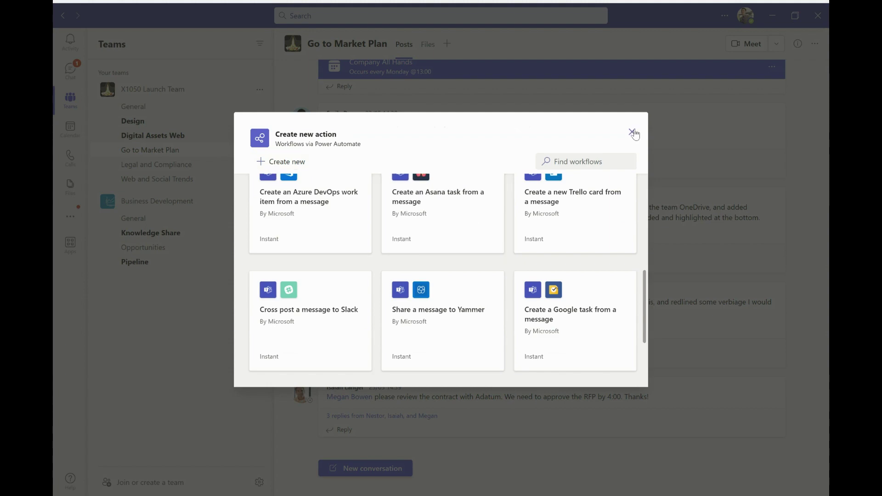
{"action": "left_click", "coordinate": [632, 133]}
Fill in a meeting time request to the investor list message's sender with subject "Quick Chat" and duration 15 minutes, and close it without submitting.
{"action": "mouse_move", "coordinate": [766, 197]}
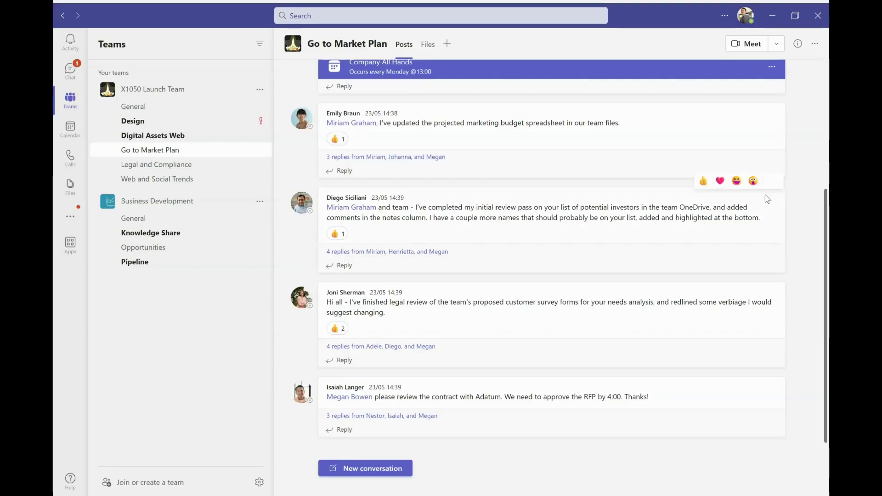
{"action": "left_click", "coordinate": [774, 181]}
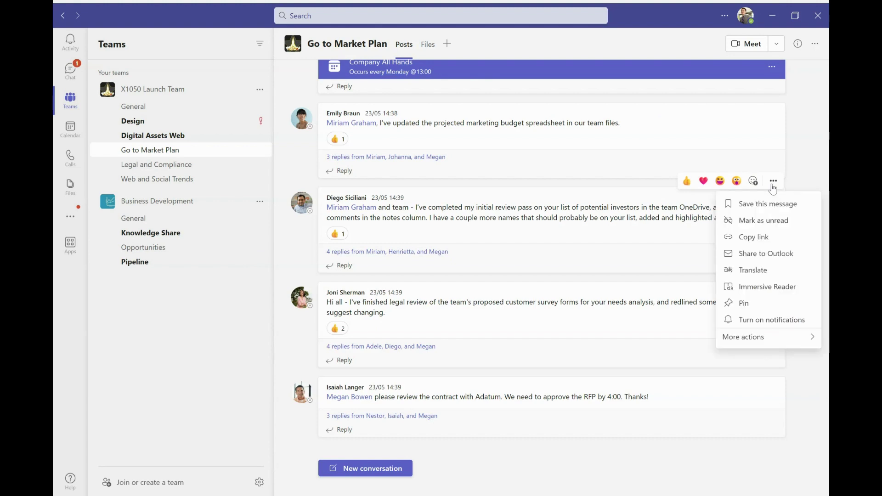
{"action": "mouse_move", "coordinate": [762, 349]}
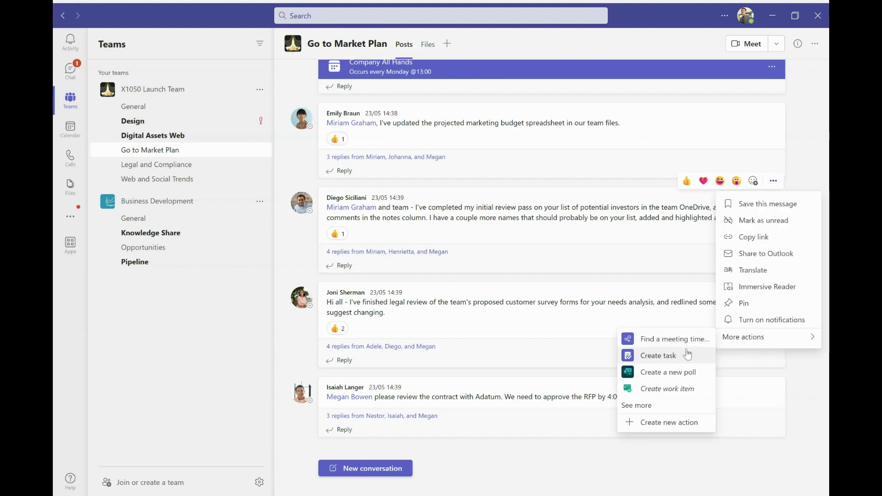
{"action": "left_click", "coordinate": [656, 341]}
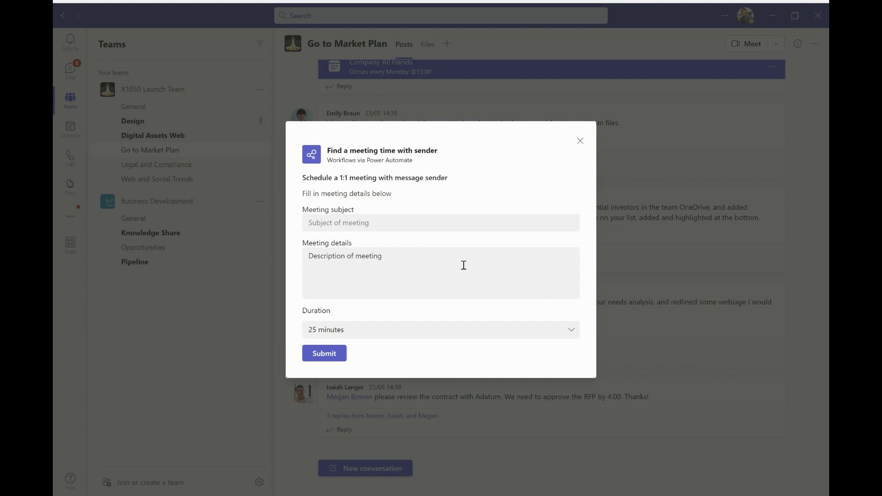
{"action": "left_click", "coordinate": [418, 221]}
{"action": "type", "text": "Quick Chat"}
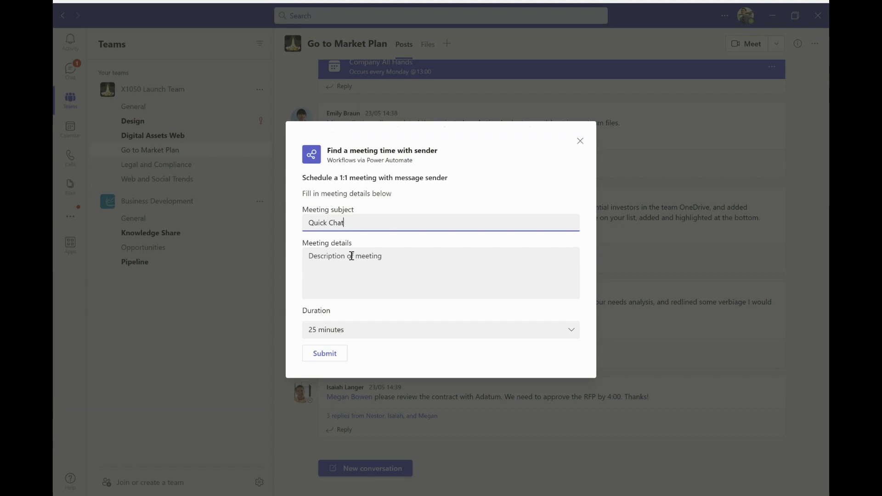
{"action": "left_click", "coordinate": [369, 337]}
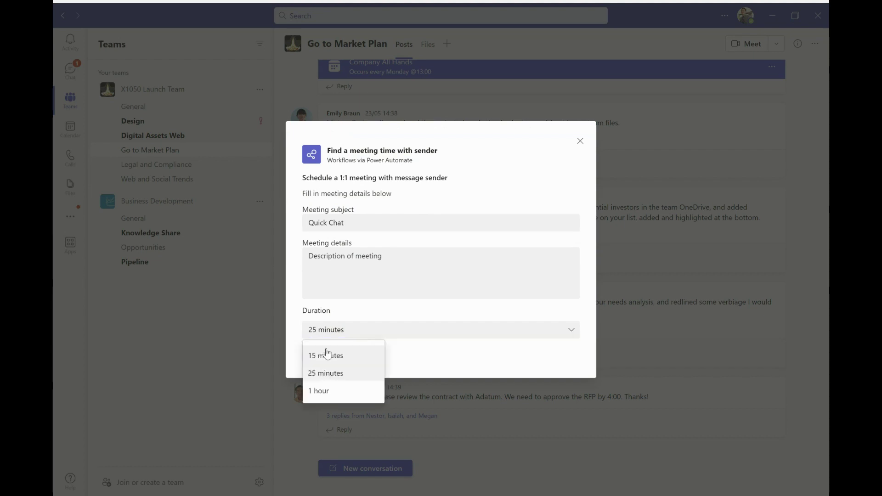
{"action": "left_click", "coordinate": [325, 354]}
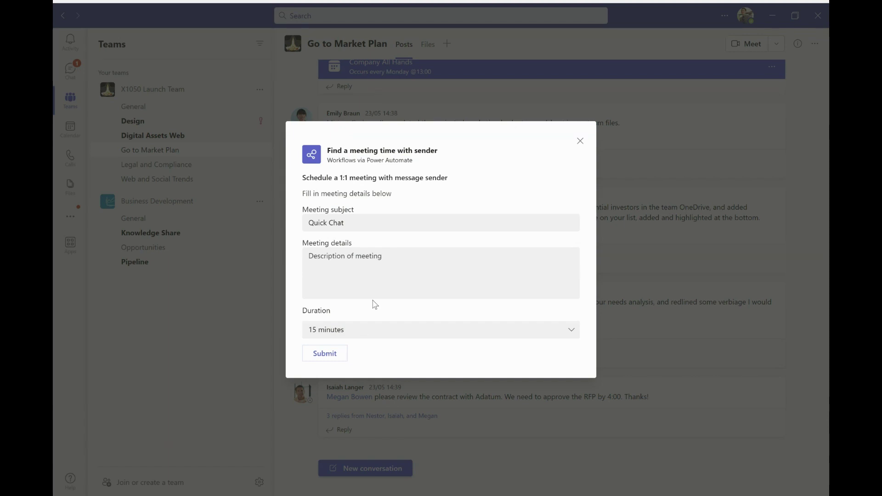
{"action": "left_click", "coordinate": [580, 141]}
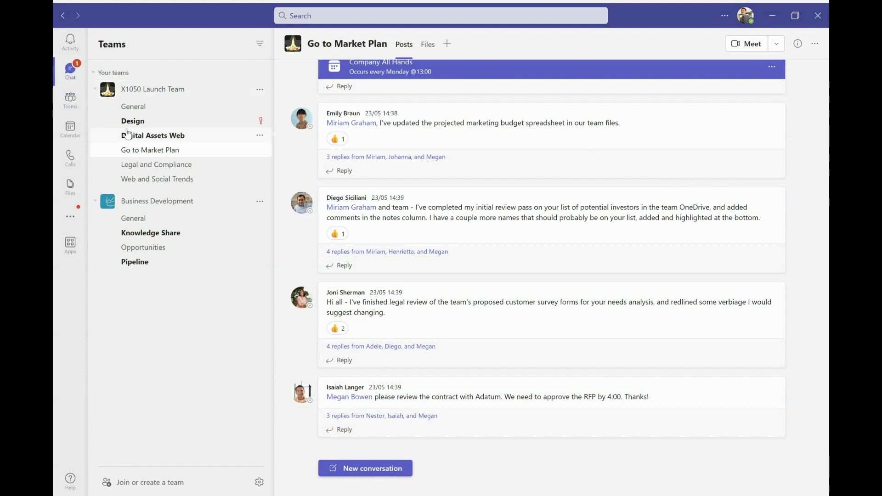
Go to the chats and pop out the most recent one-to-one conversation into its own window.
{"action": "left_click", "coordinate": [69, 78]}
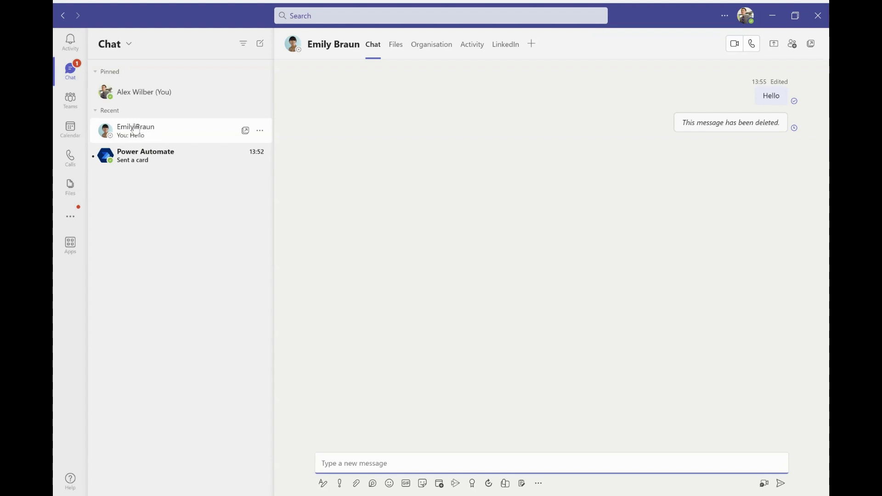
{"action": "left_click", "coordinate": [245, 132]}
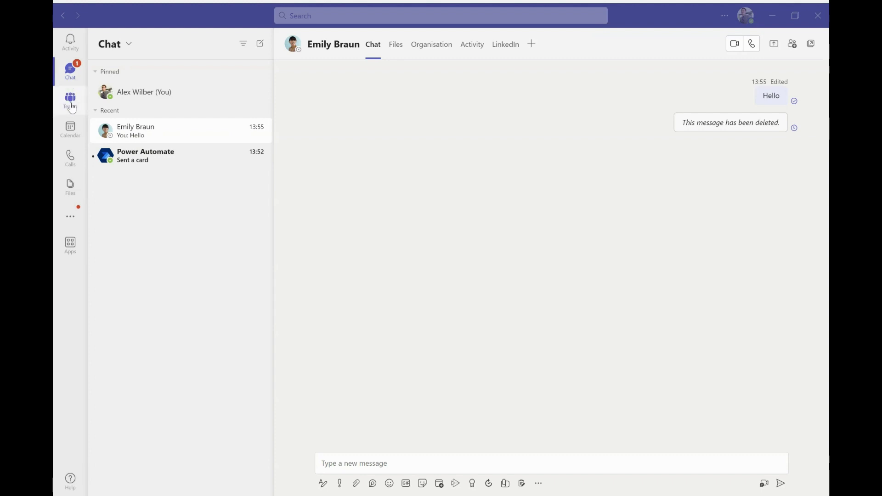
{"action": "left_click", "coordinate": [764, 143]}
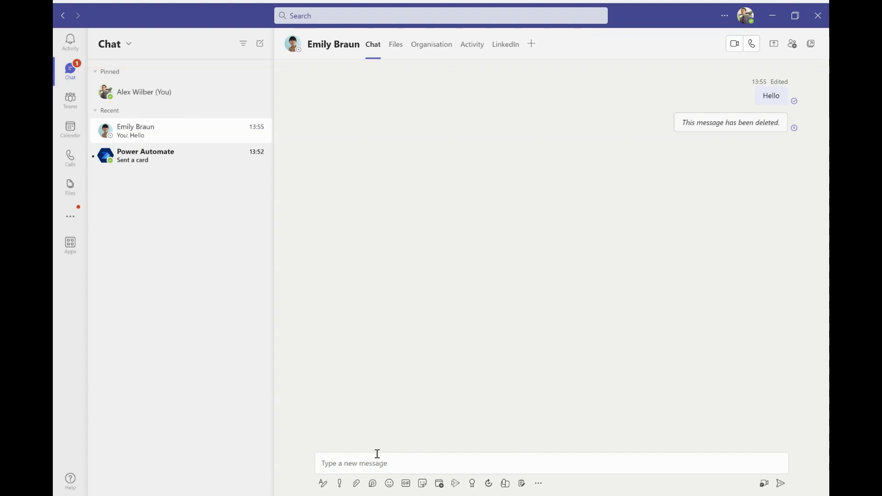
Write "Type my message" in the open one-to-one chat and schedule it to send on 21 September 2023 at 09:00.
{"action": "left_click", "coordinate": [377, 462]}
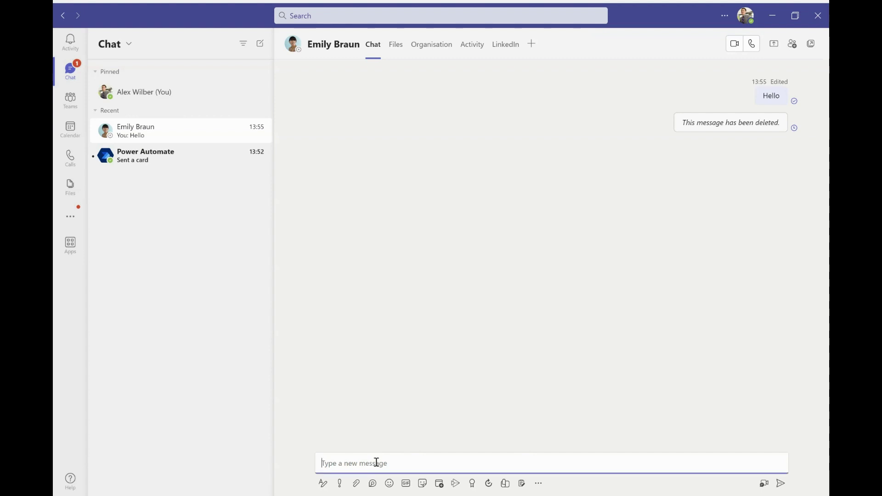
{"action": "type", "text": "Type my message"}
{"action": "right_click", "coordinate": [781, 486]}
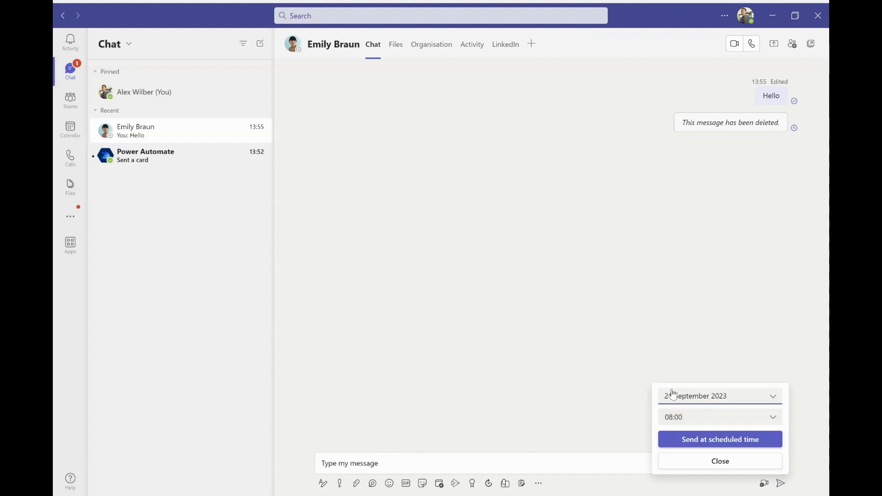
{"action": "left_click", "coordinate": [688, 413]}
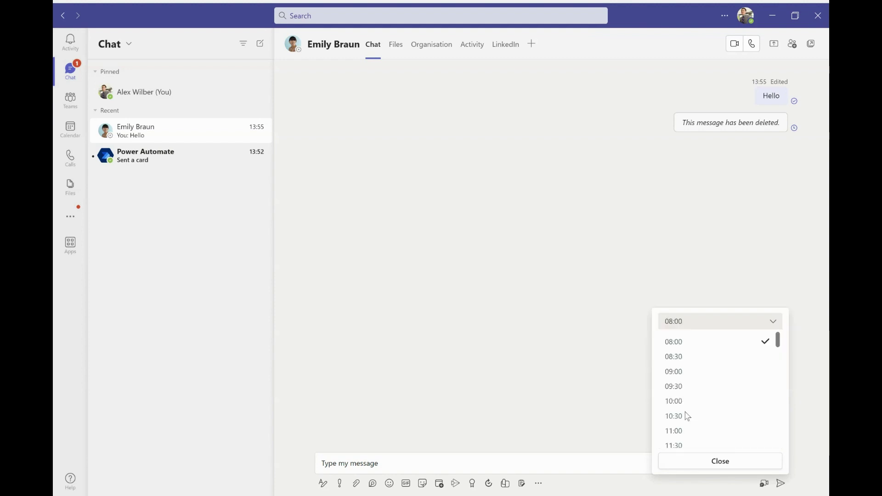
{"action": "left_click", "coordinate": [677, 372]}
{"action": "left_click", "coordinate": [710, 443]}
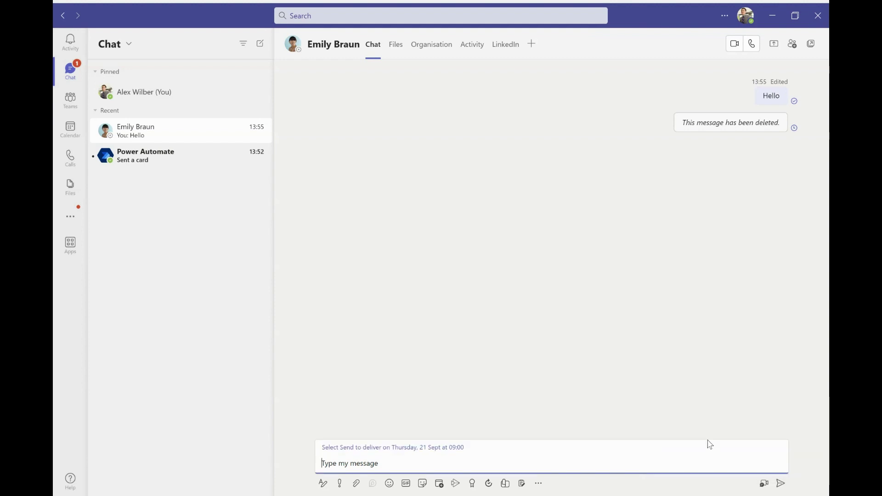
{"action": "left_click", "coordinate": [780, 484]}
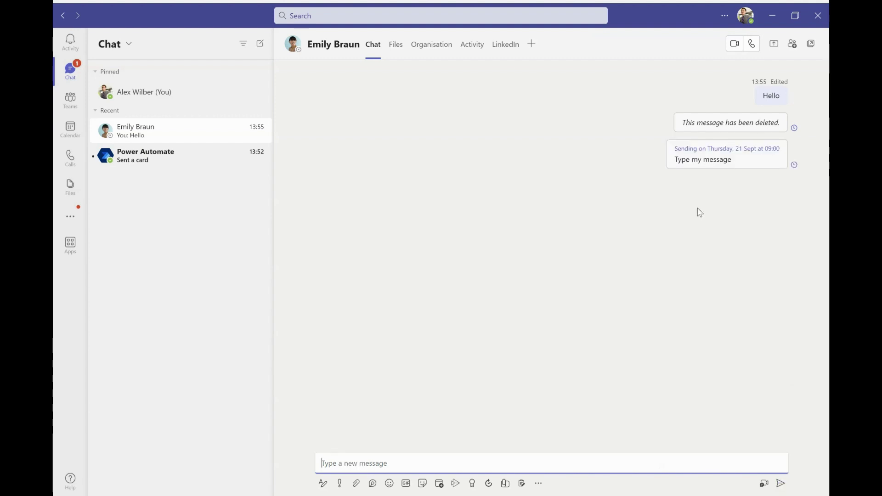
{"action": "mouse_move", "coordinate": [725, 172]}
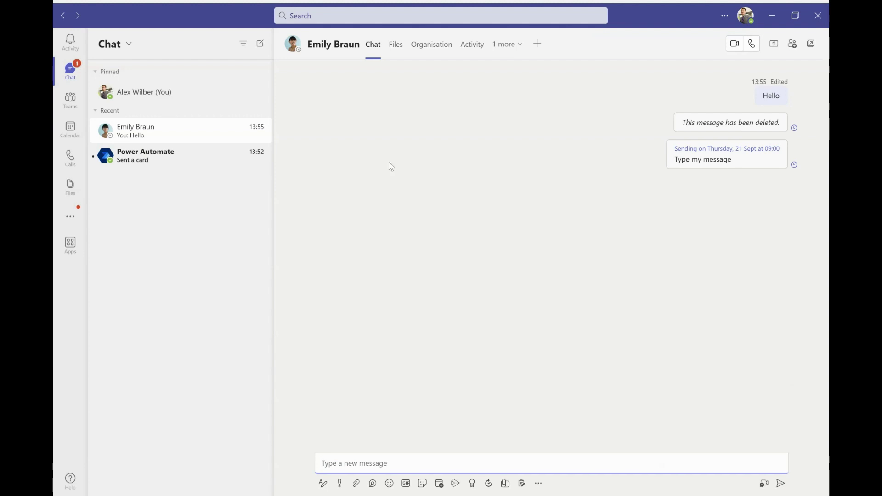
Turn on Notify when available for the contact in the most recent one-to-one chat.
{"action": "mouse_move", "coordinate": [160, 136]}
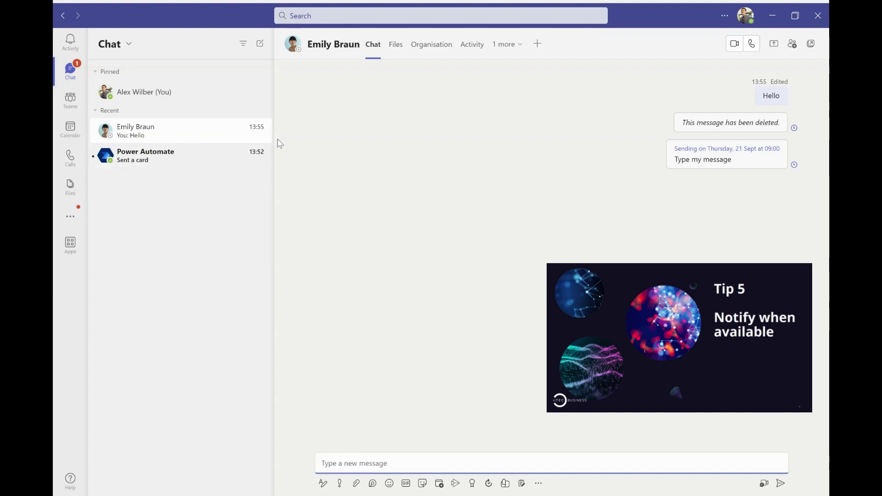
{"action": "left_click", "coordinate": [260, 133]}
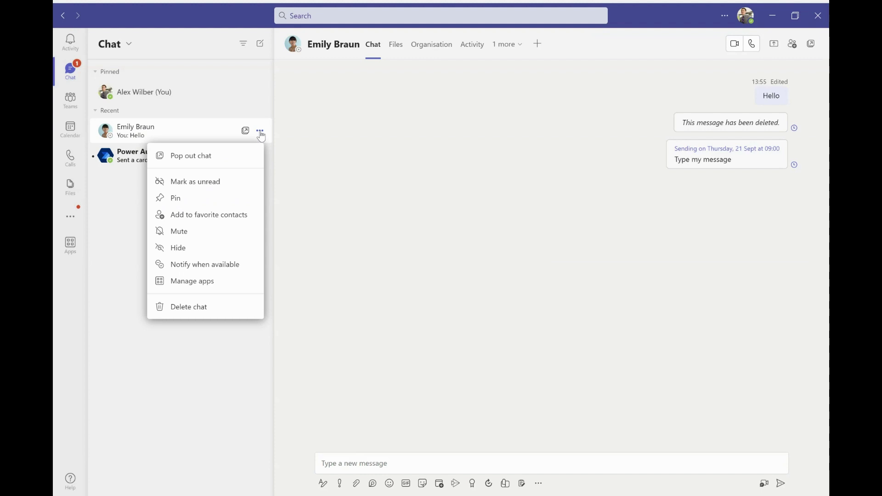
{"action": "left_click", "coordinate": [202, 269]}
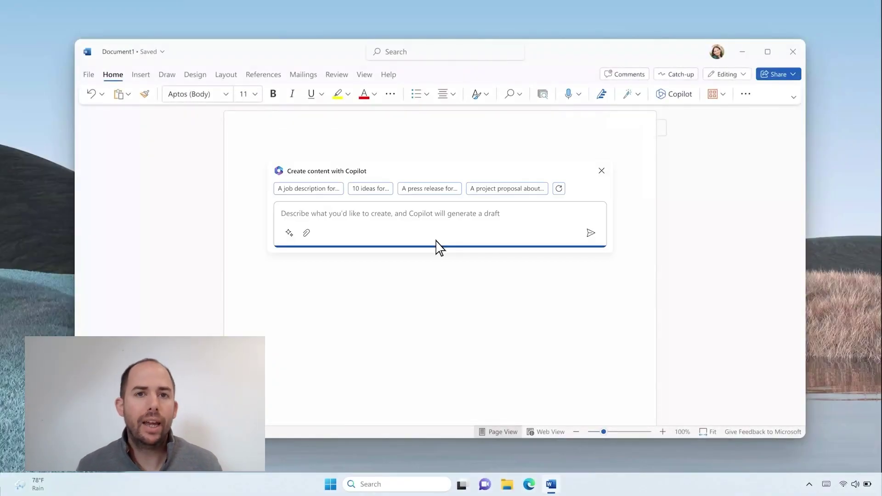
In Word, have Copilot draft a proposal for VanArsdel based on VanArsdel Meeting notes, including product offers from the Product Roadmap Word document.
{"action": "type", "text": "Draft a proposal for VanArsdel based on yesterday's notes in OneNote"}
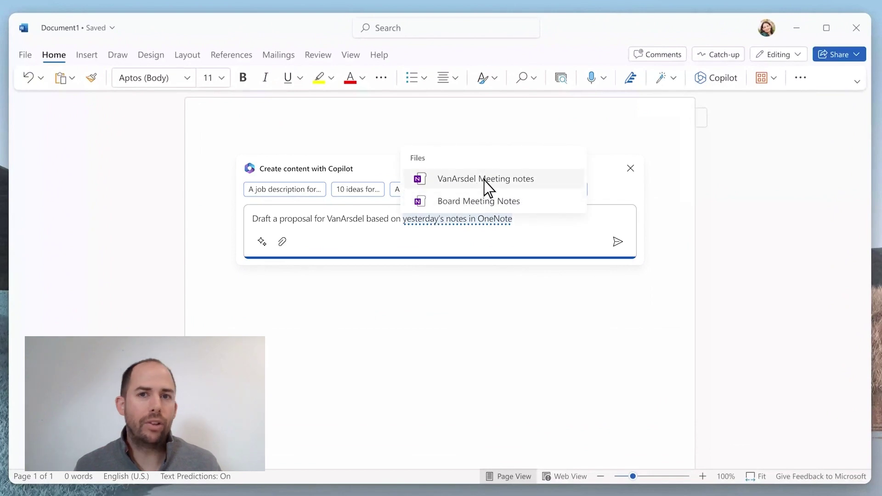
{"action": "left_click", "coordinate": [485, 178]}
{"action": "type", "text": "and include product offers from @roadmap"}
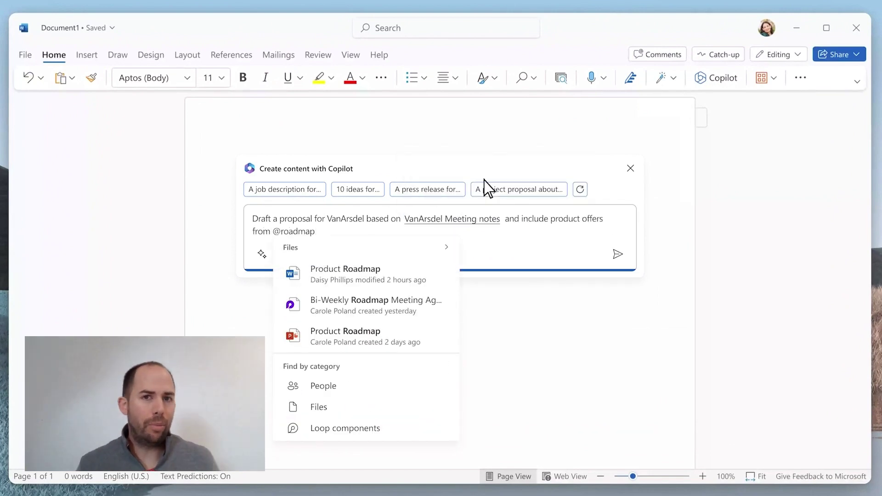
{"action": "left_click", "coordinate": [393, 270]}
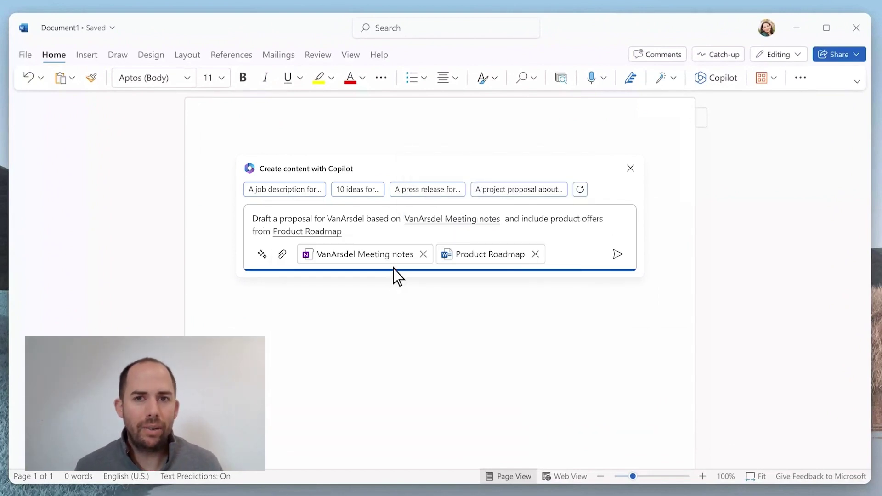
{"action": "left_click", "coordinate": [618, 254]}
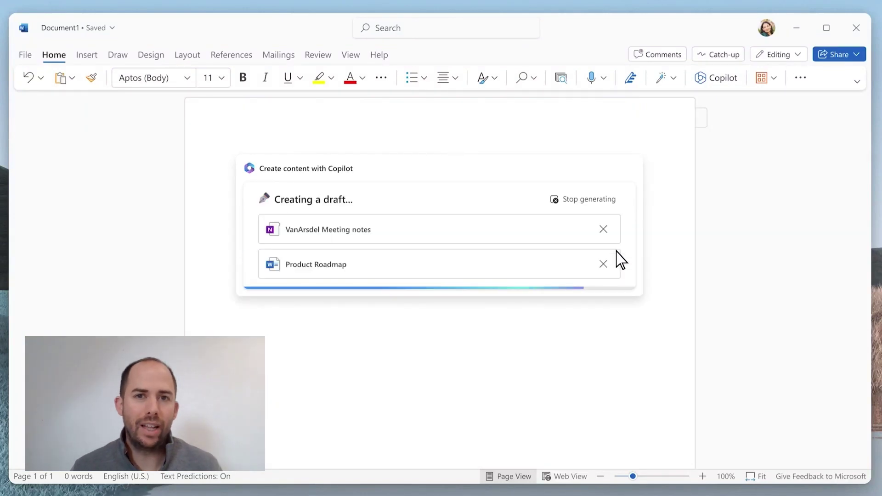